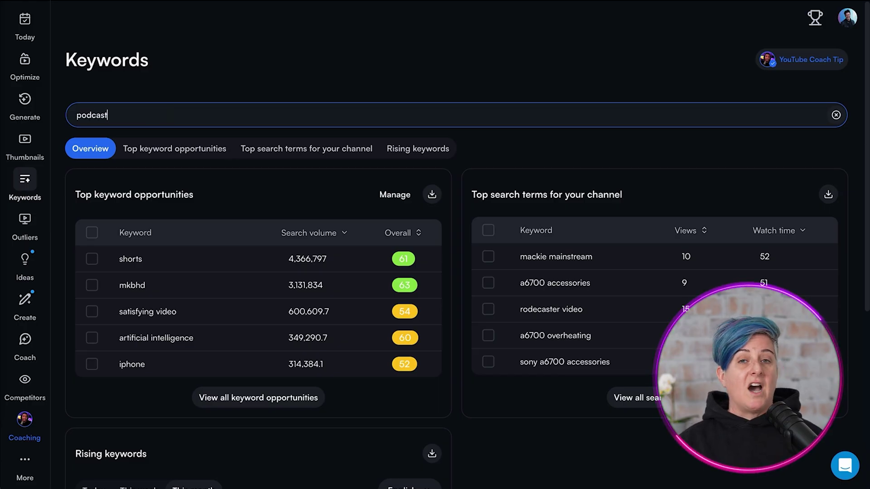
# Run the vidIQ keyword search for 'podcast', which scores 66 with competition 85
pyautogui.press('Return')
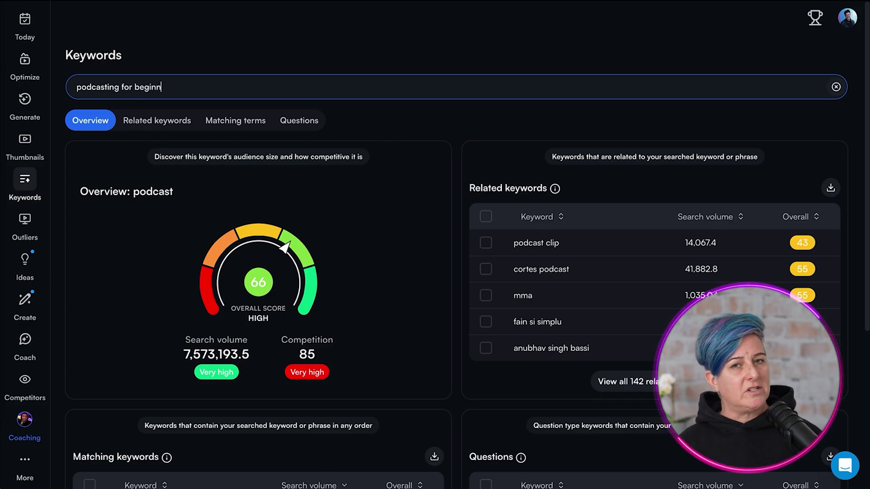
# Search 'podcasting for beginners' and review its Overview stats: score 51, competition 47.74
pyautogui.press('Return')
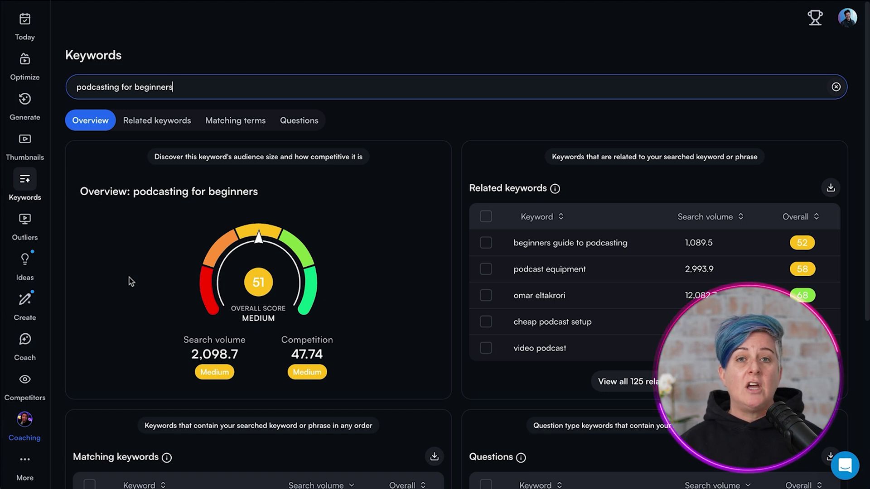
pyautogui.scroll(-4, 130, 278)
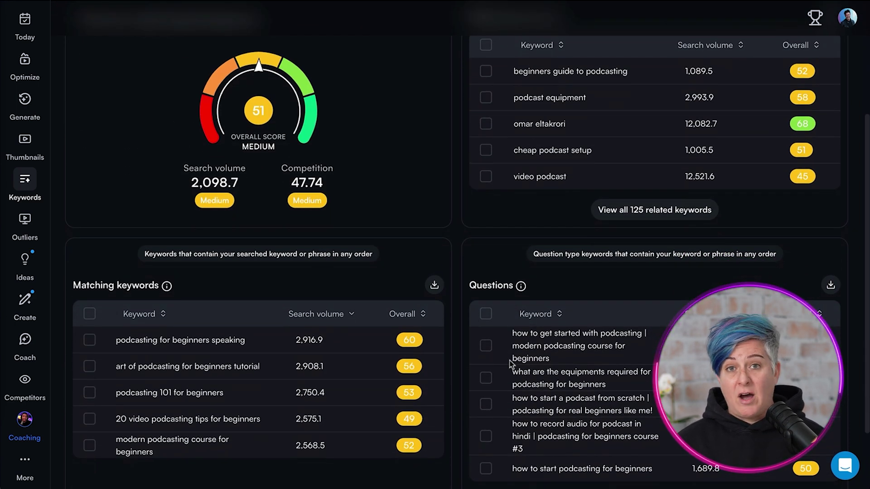
pyautogui.scroll(-1, 510, 363)
pyautogui.scroll(5, 511, 362)
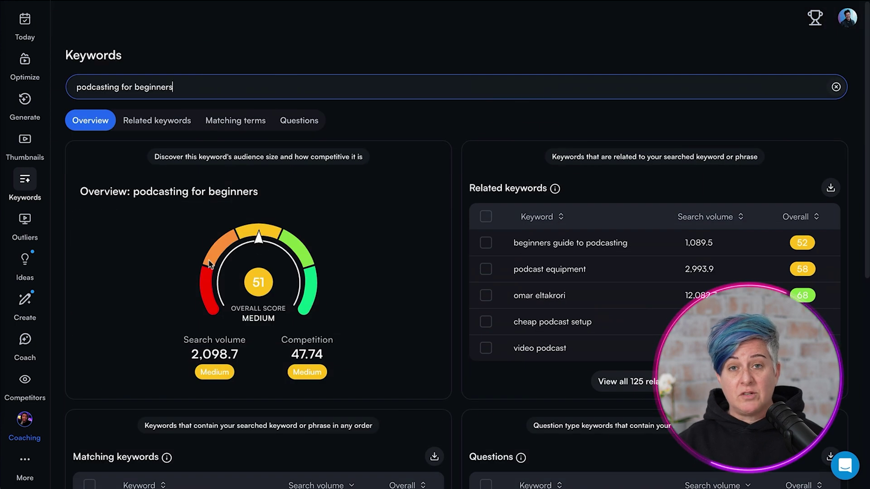
pyautogui.tripleClick(152, 86)
# Compare keyword results for 'how to podcast' and 'video podcast'
pyautogui.write('how to')
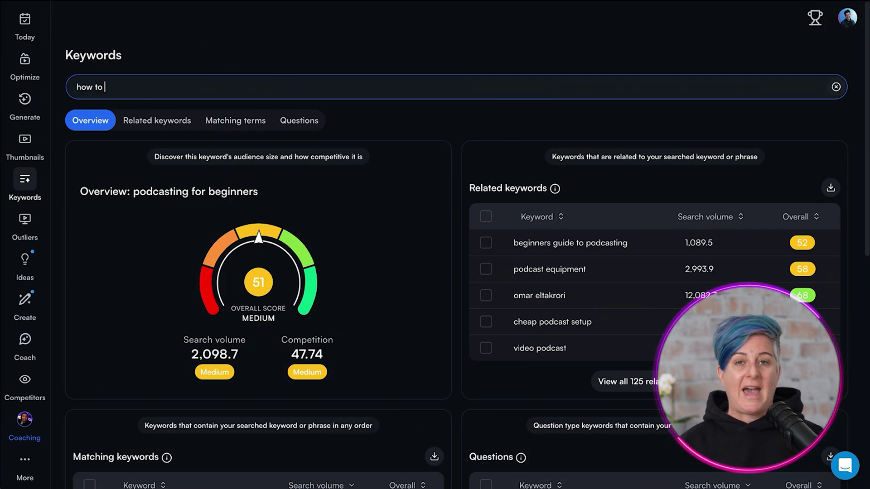
pyautogui.write(' podcast')
pyautogui.press('Return')
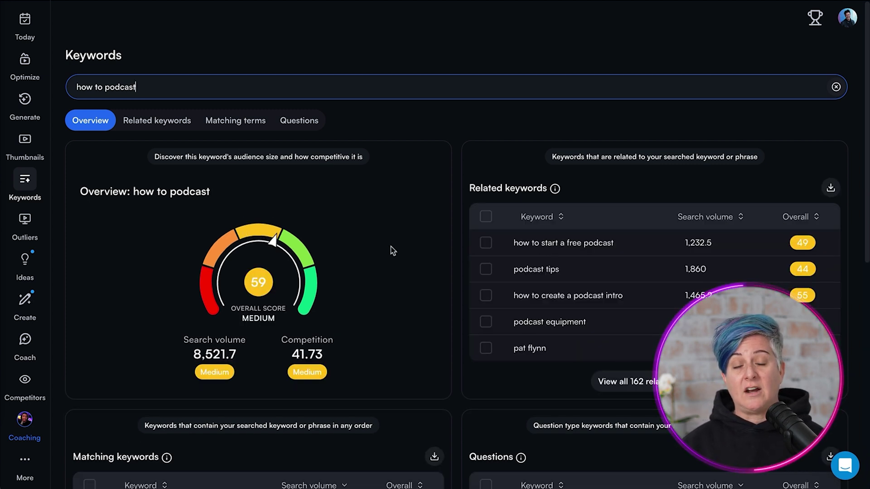
pyautogui.click(194, 84)
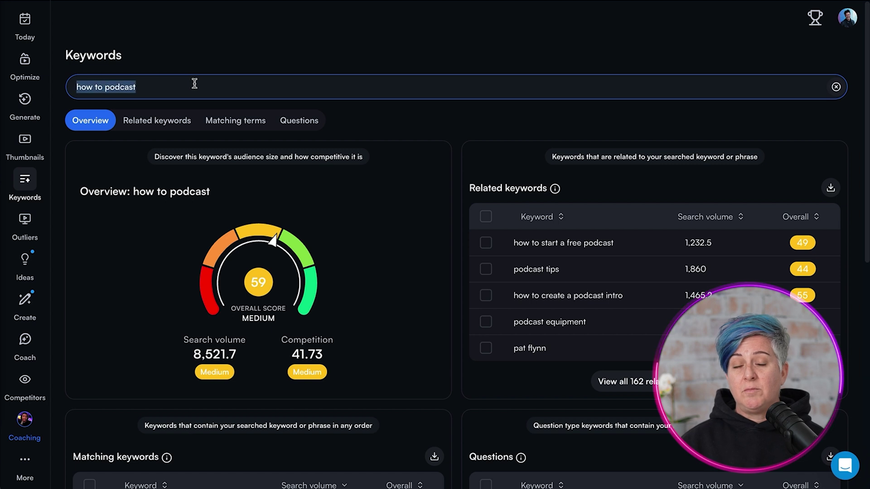
pyautogui.write('vide')
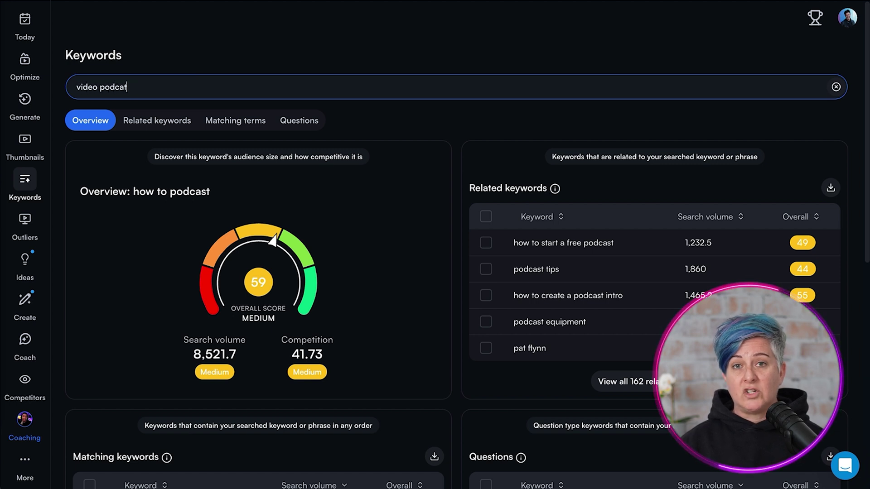
pyautogui.press('Return')
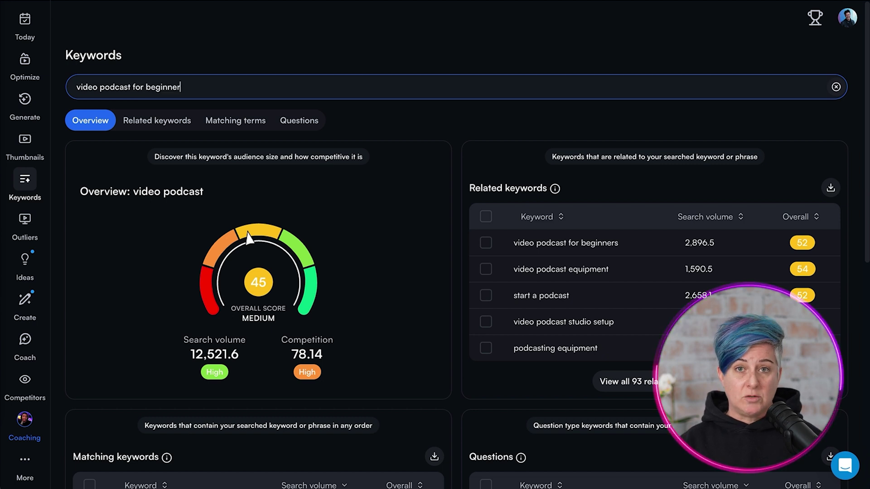
# Compare 'video podcast for beginners' with 'how to video podcast', which scores 51
pyautogui.press('Return')
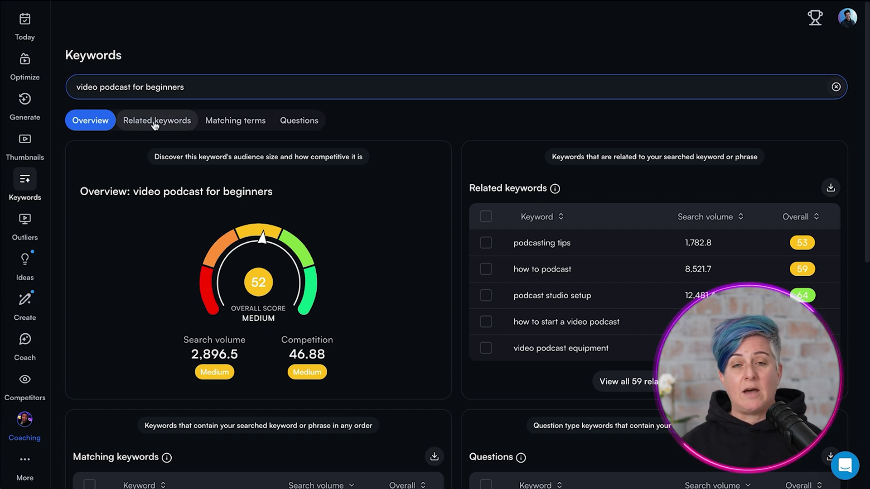
pyautogui.tripleClick(200, 86)
pyautogui.write('how to video podcast')
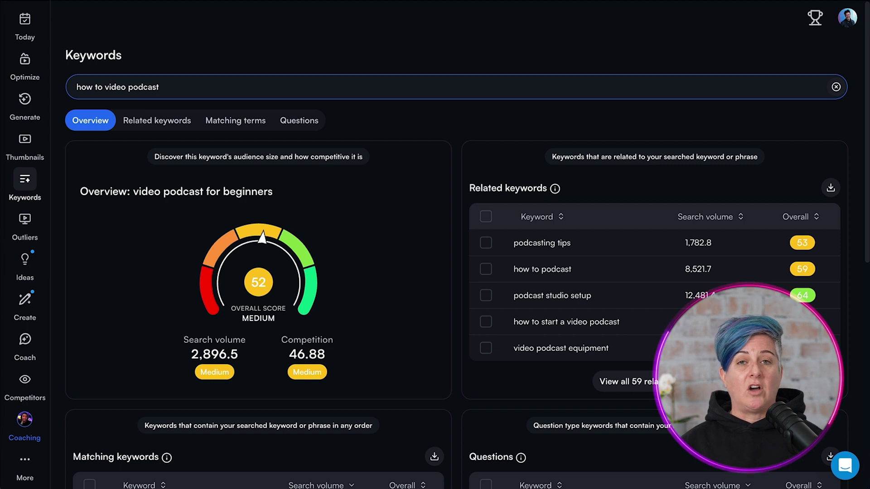
pyautogui.press('Return')
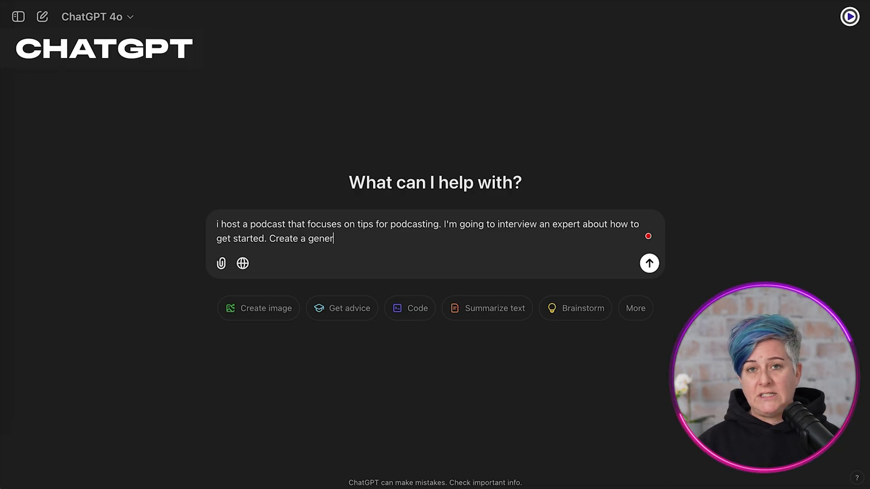
# Write the ChatGPT prompt asking for a general outline for our conversation, fixing the 'oru' typo
pyautogui.write('al outline for')
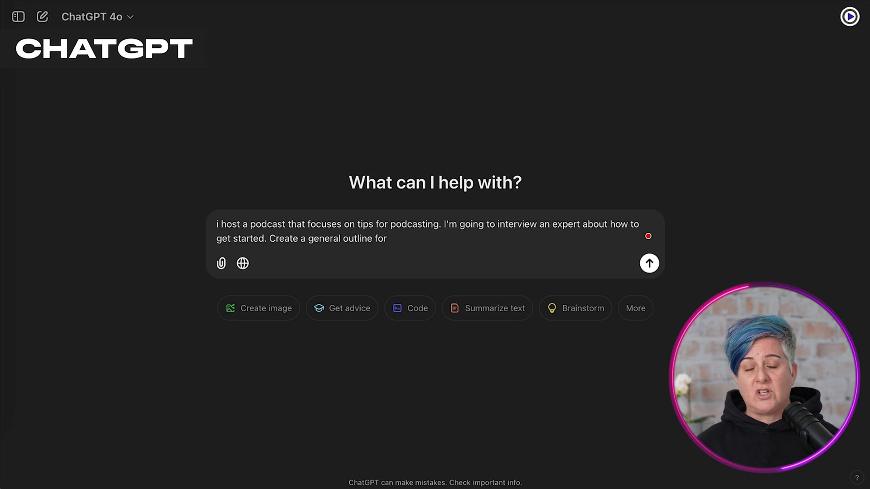
pyautogui.write(' oru conv')
pyautogui.press('BackSpace')
pyautogui.press('BackSpace')
pyautogui.press('BackSpace')
pyautogui.press('BackSpace')
pyautogui.press('BackSpace')
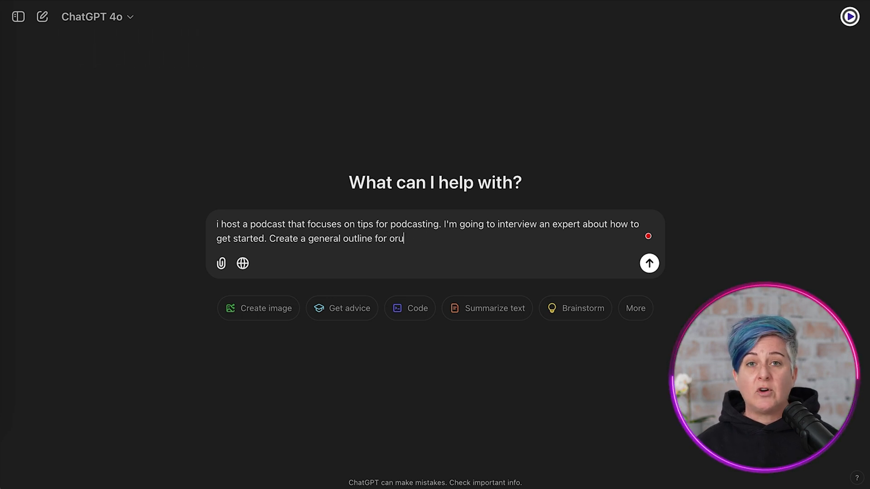
pyautogui.press('BackSpace')
pyautogui.press('BackSpace')
pyautogui.press('BackSpace')
pyautogui.write('our conver')
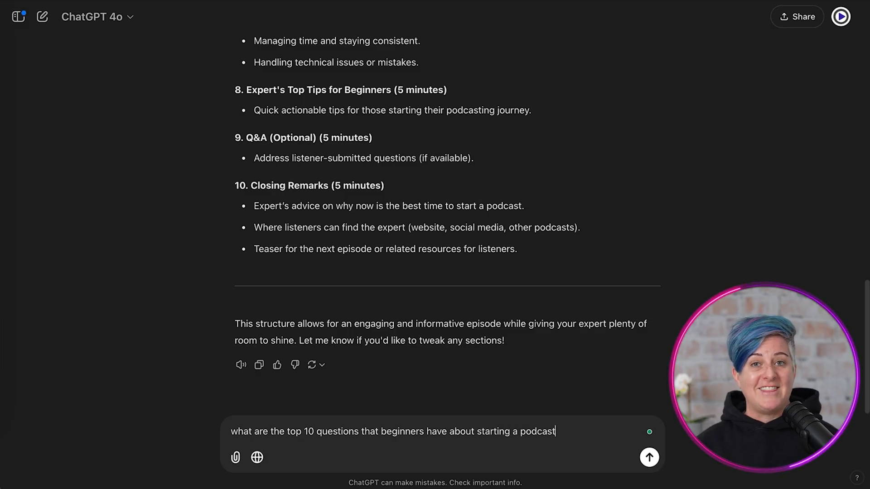
# Send ChatGPT the follow-up about the top 10 questions beginners have about podcasting
pyautogui.press('Return')
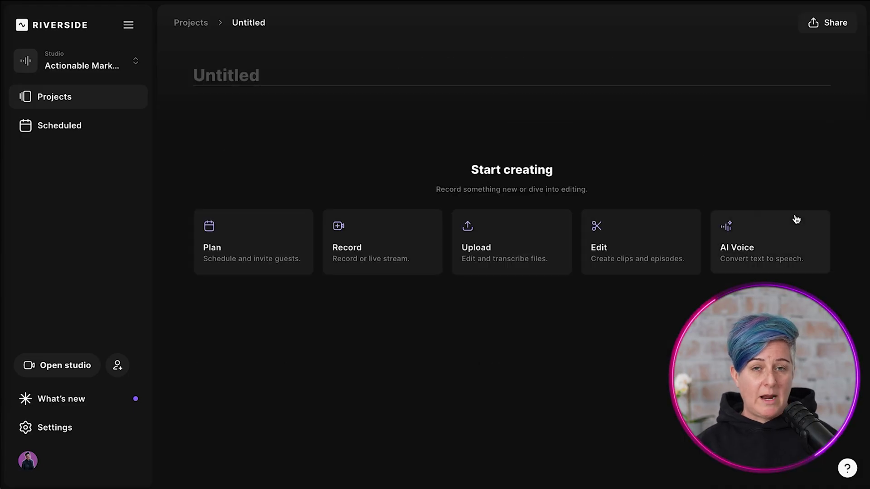
# Start a new Riverside recording, choose 'I am using headphones', and join the studio
pyautogui.click(402, 240)
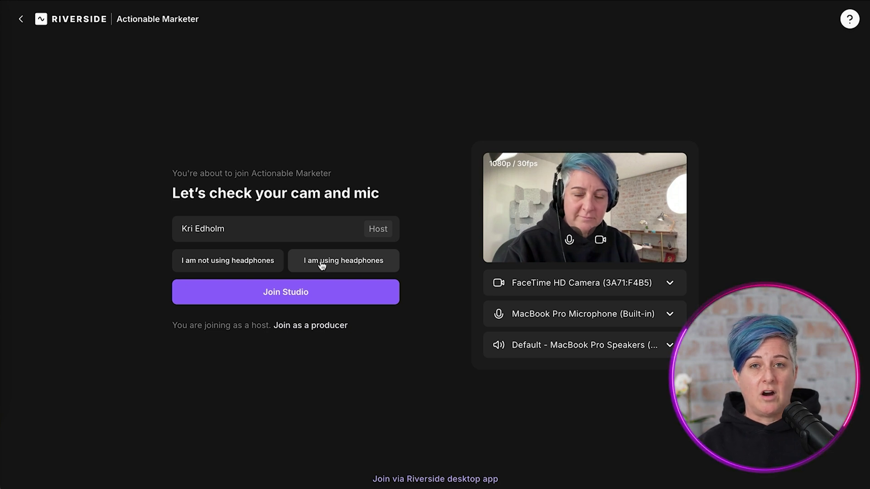
pyautogui.click(322, 265)
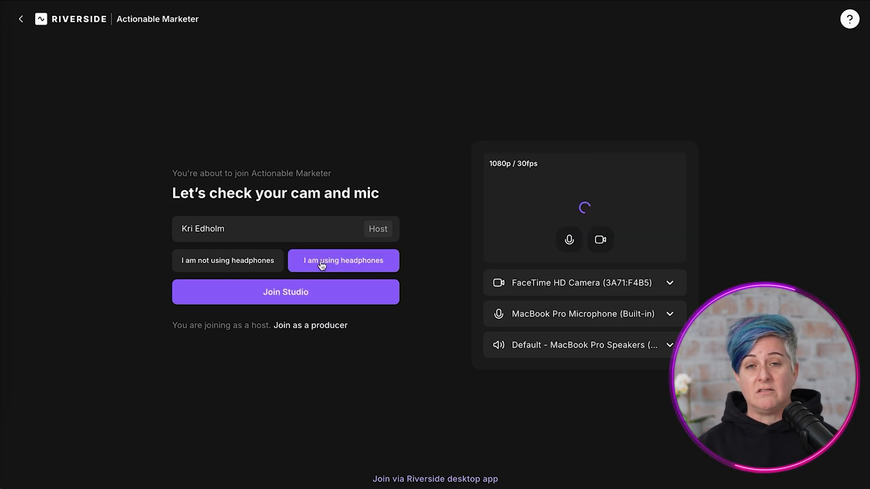
pyautogui.click(321, 302)
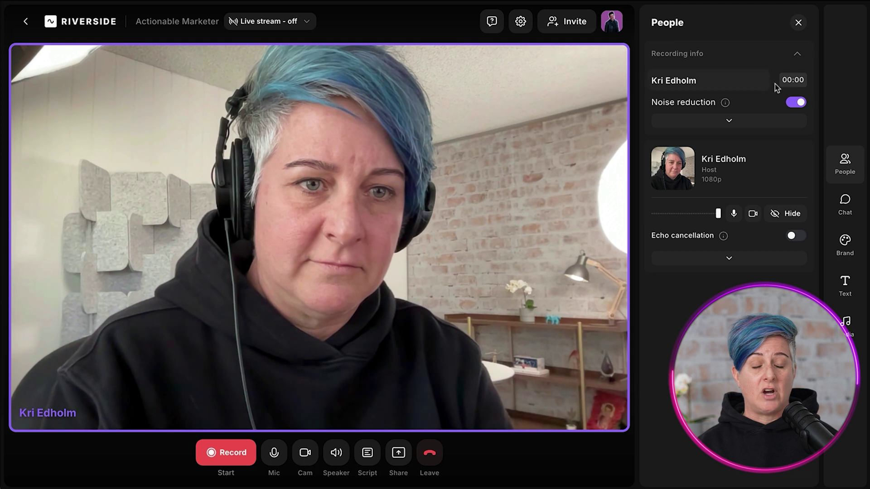
# Toggle noise reduction off and back on so it stays enabled
pyautogui.click(801, 105)
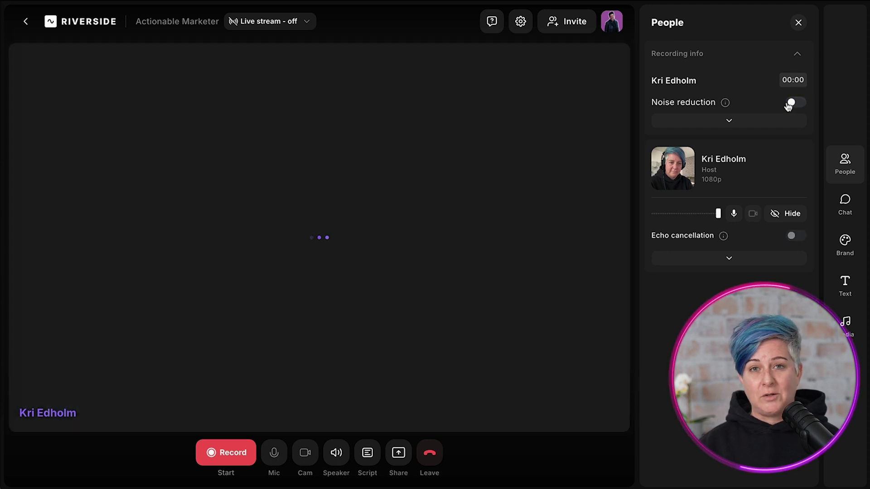
pyautogui.click(800, 105)
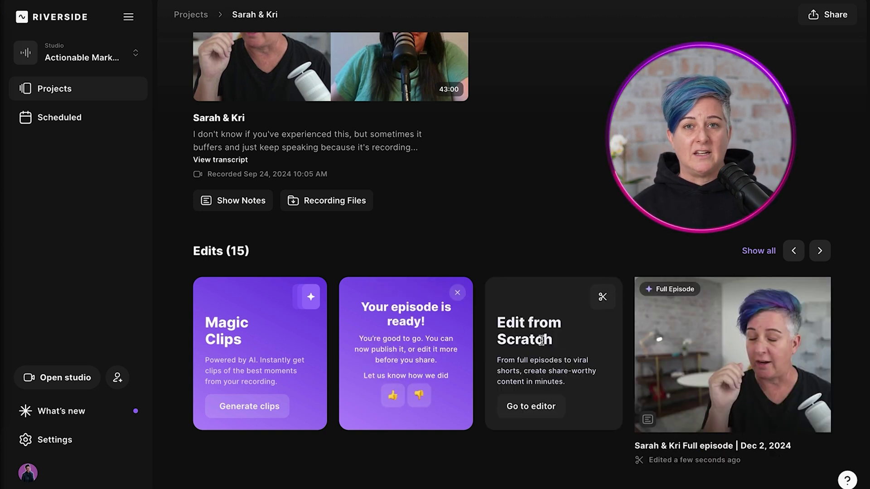
# Open the episode in the editor, scrub to about 02:28, and check AI audio and layout options
pyautogui.click(530, 405)
pyautogui.moveTo(60, 370); pyautogui.dragTo(94, 371)
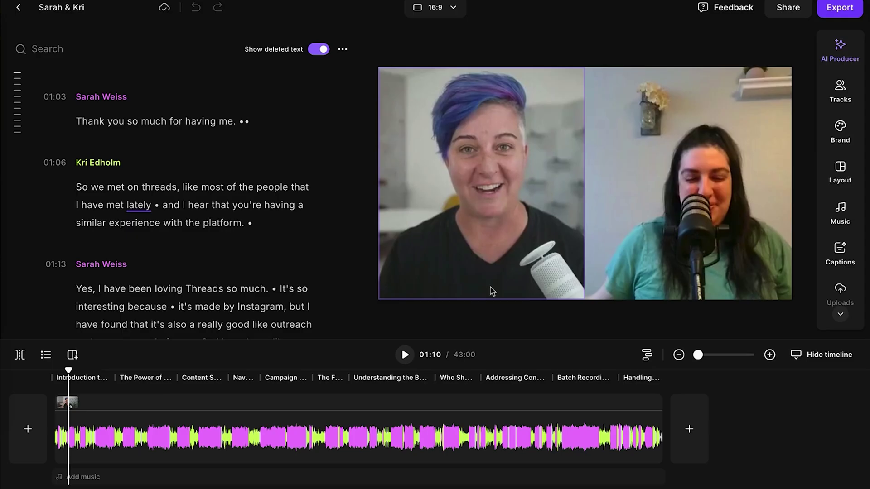
pyautogui.click(839, 54)
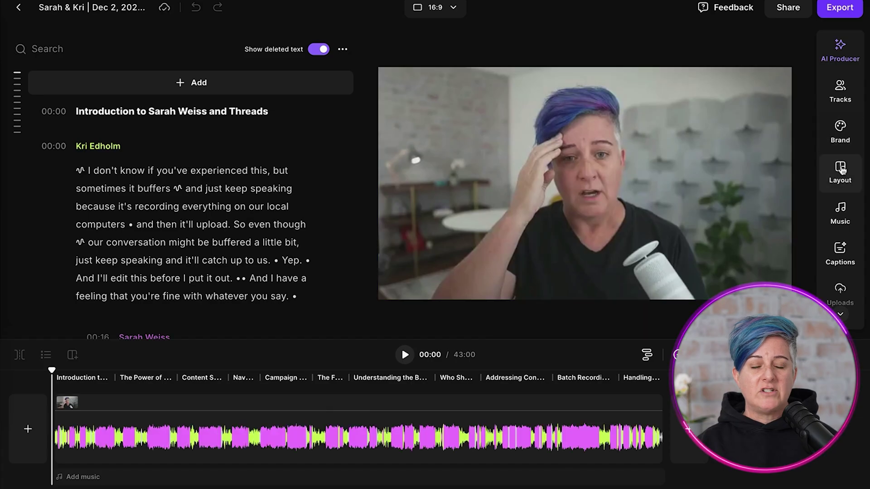
pyautogui.click(840, 173)
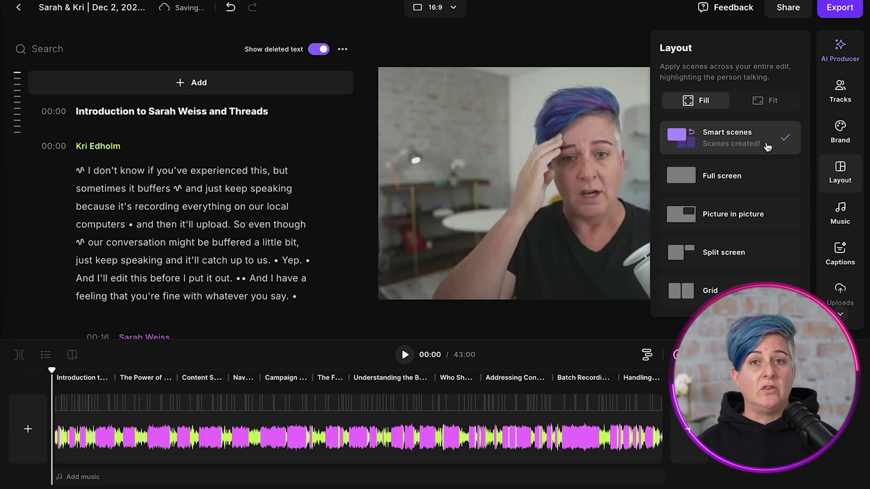
# Keep Smart scenes, scrub from about one minute to 02:38, and view the Brand options
pyautogui.click(417, 277)
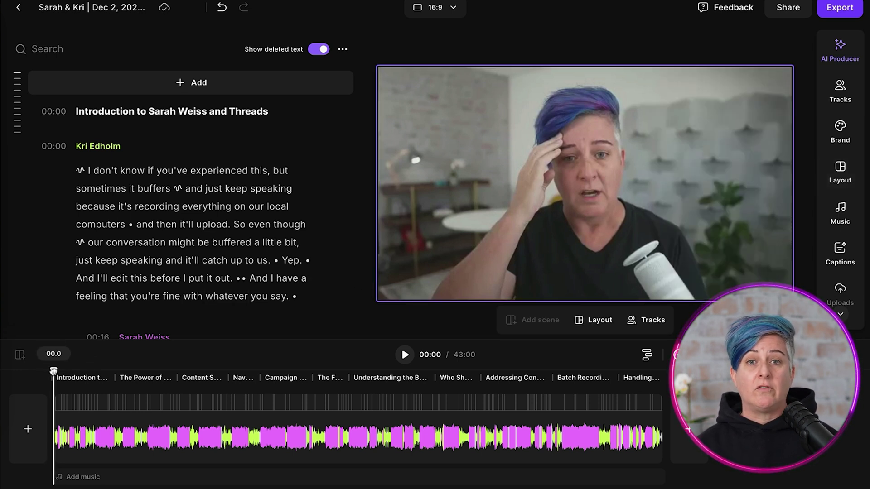
pyautogui.moveTo(53, 372); pyautogui.dragTo(84, 372)
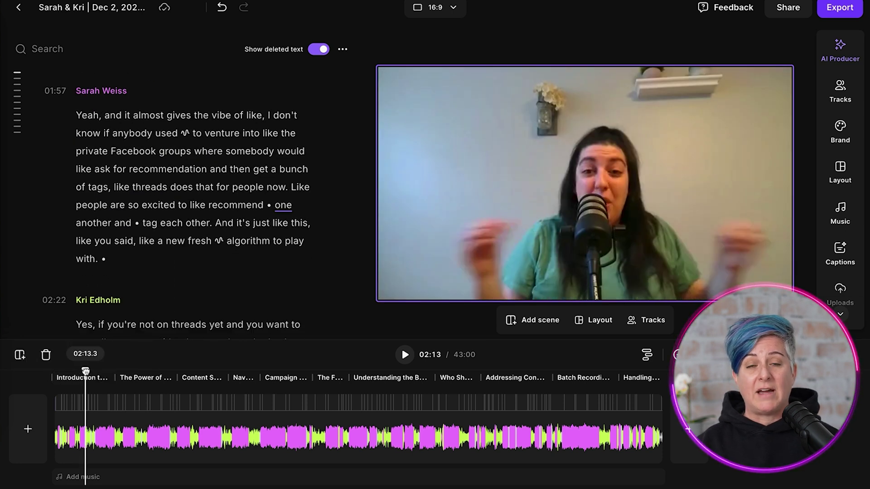
pyautogui.moveTo(85, 371); pyautogui.dragTo(138, 377)
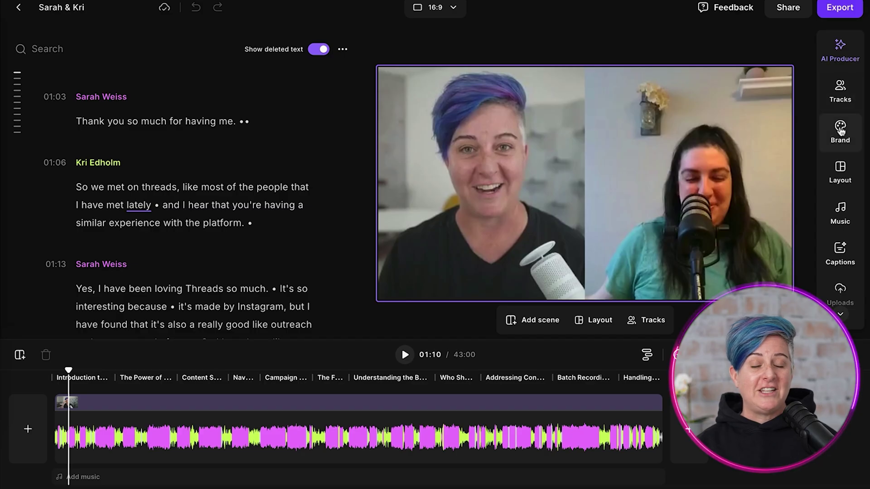
pyautogui.click(840, 131)
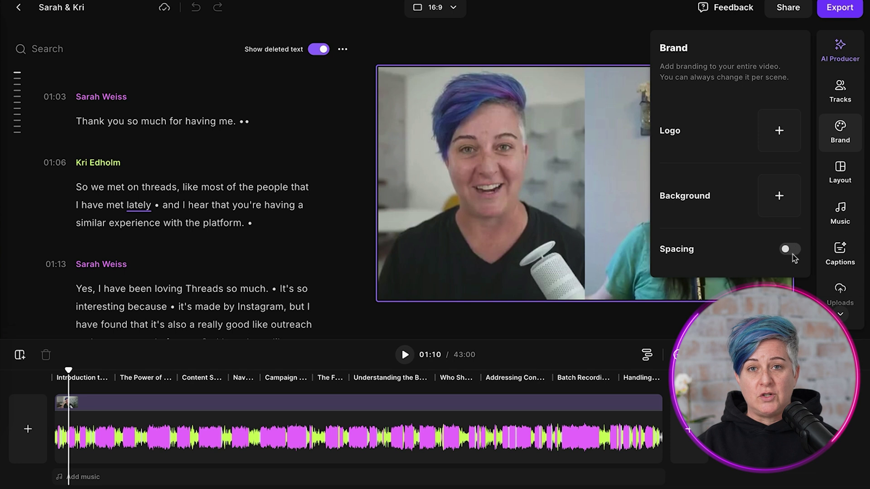
# Close the Brand panel and add captions by applying a caption style preset
pyautogui.click(623, 49)
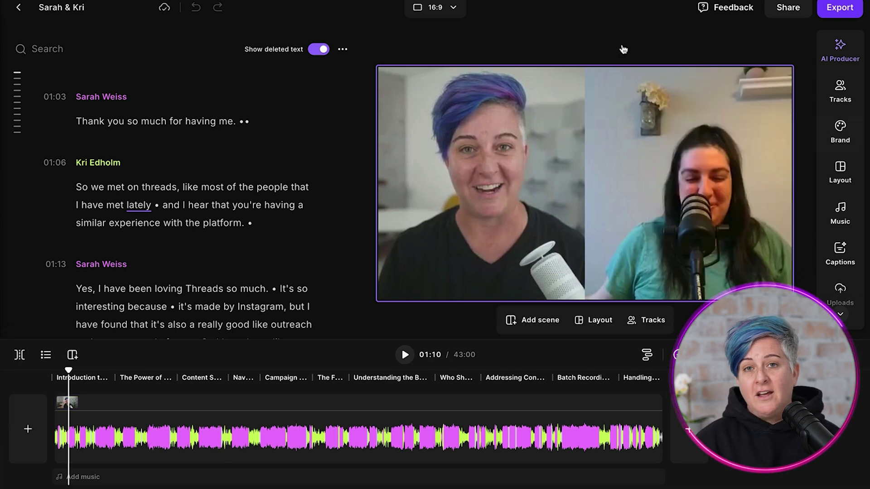
pyautogui.press('Escape')
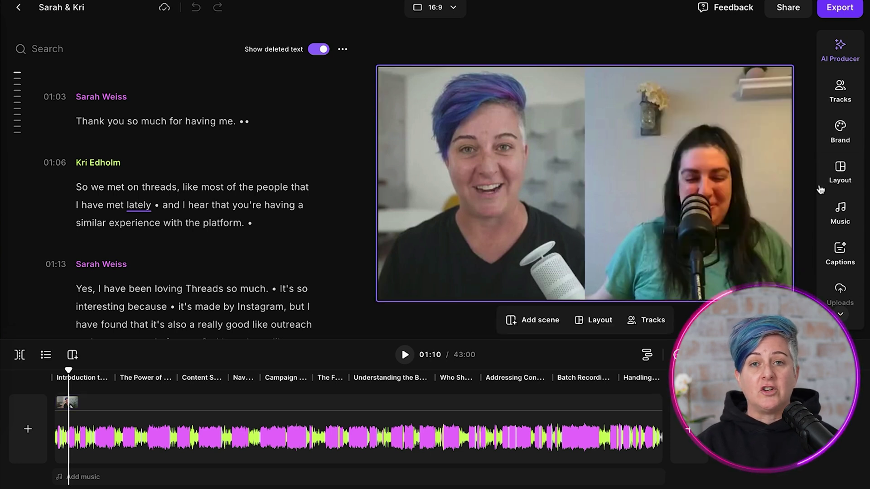
pyautogui.click(840, 249)
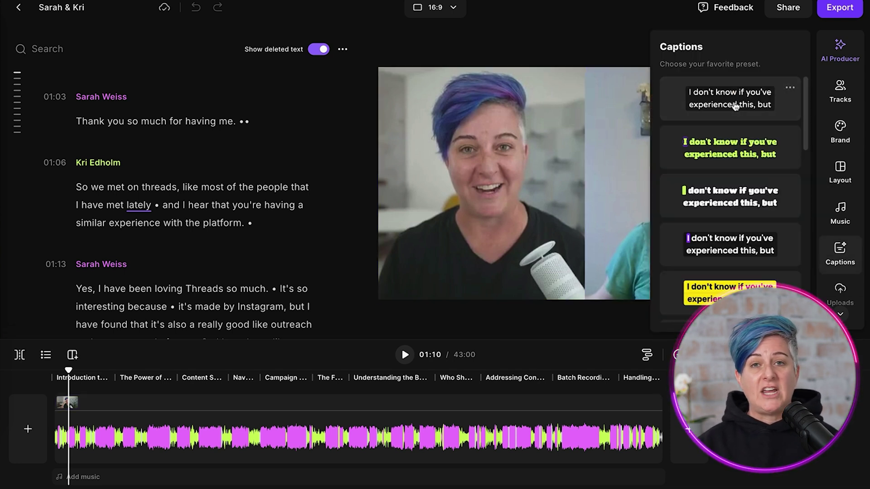
pyautogui.click(717, 105)
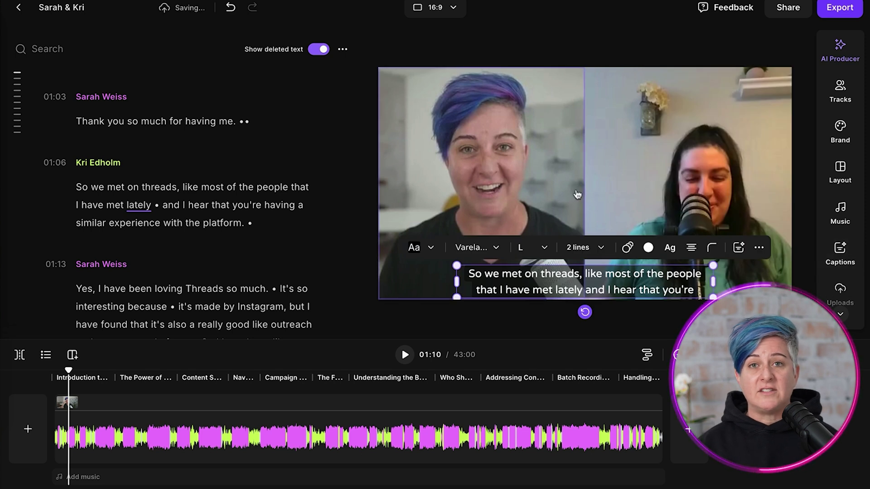
# Switch captions to the all-caps preset with purple word highlight and scrub to 03:26
pyautogui.click(757, 249)
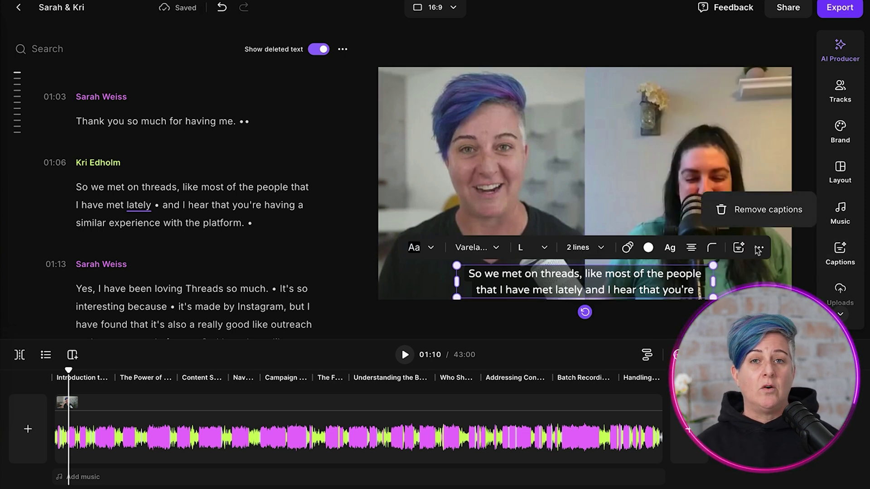
pyautogui.click(757, 249)
pyautogui.click(739, 248)
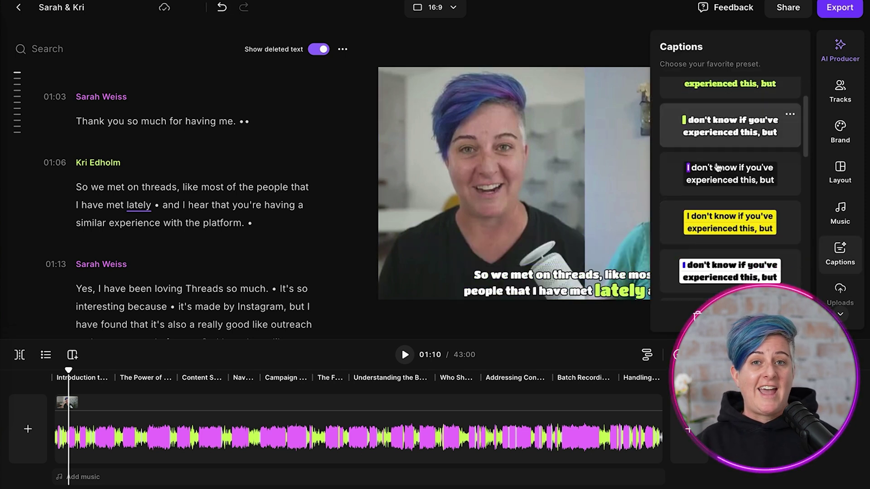
pyautogui.scroll(-2, 658, 158)
pyautogui.click(668, 150)
pyautogui.click(521, 337)
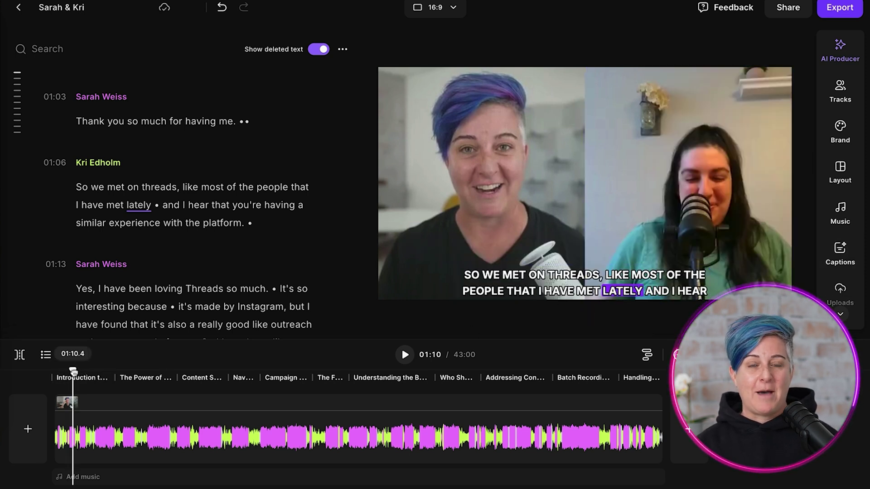
pyautogui.moveTo(73, 371); pyautogui.dragTo(103, 380)
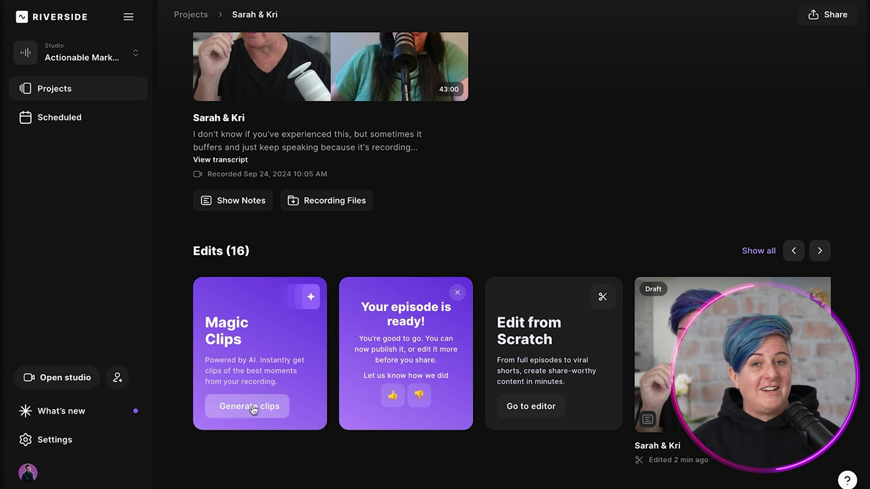
# Generate Magic Clips with default settings and page through Edits to the 48-second vertical TikTok clip
pyautogui.click(253, 409)
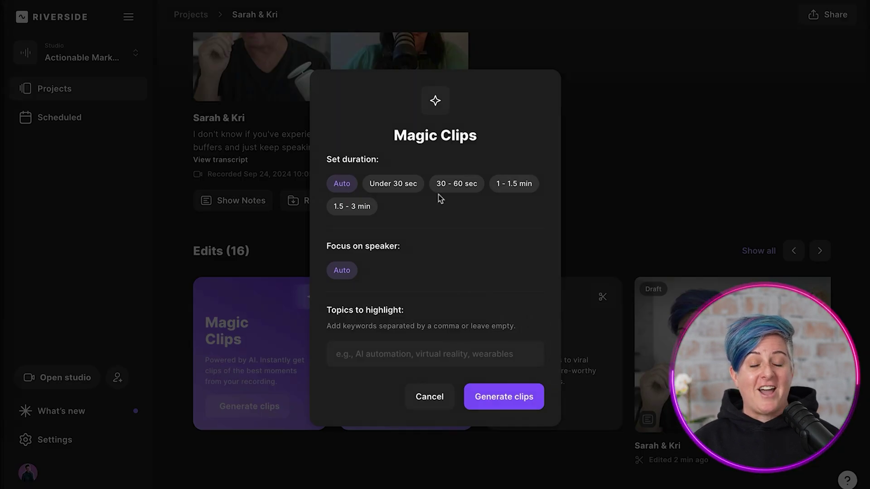
pyautogui.click(467, 396)
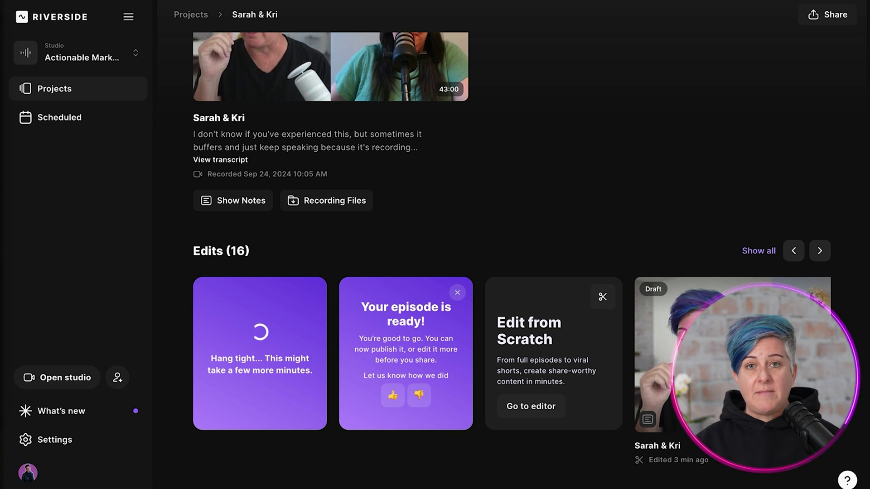
pyautogui.click(818, 252)
pyautogui.click(818, 252)
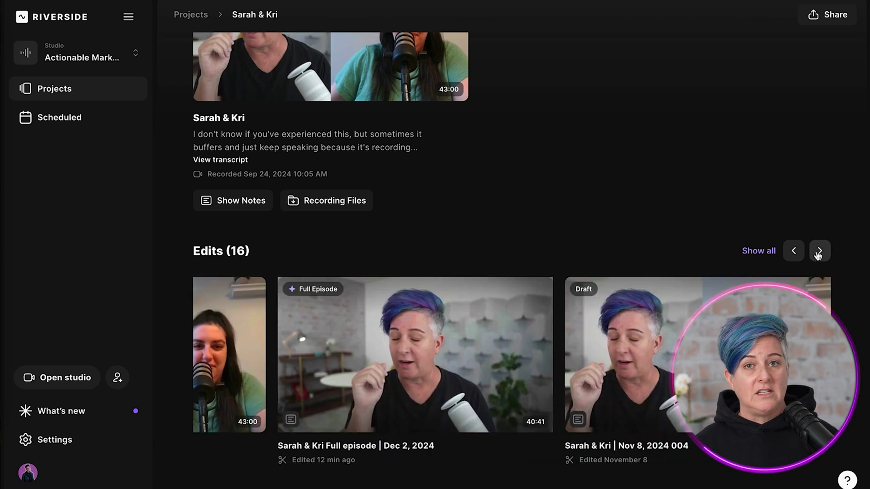
pyautogui.click(819, 253)
pyautogui.click(818, 253)
pyautogui.click(818, 253)
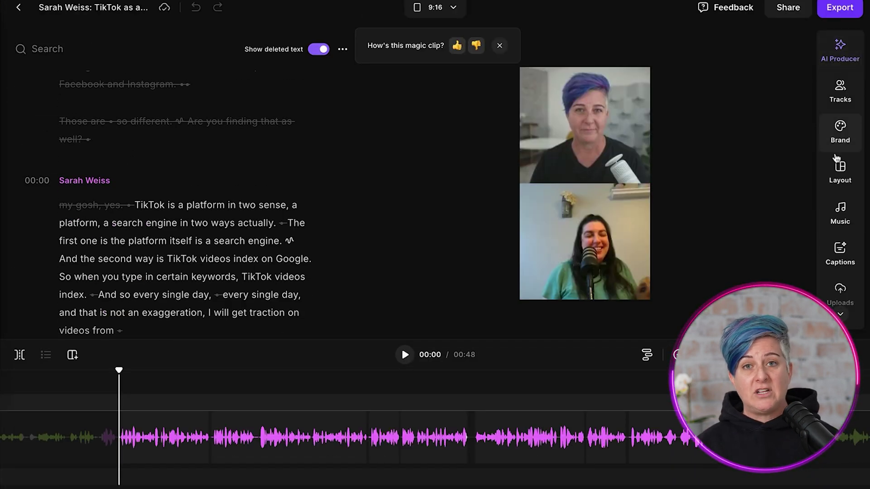
# Apply the all-caps highlight caption preset and drag the captions onto the line between the speakers
pyautogui.click(839, 253)
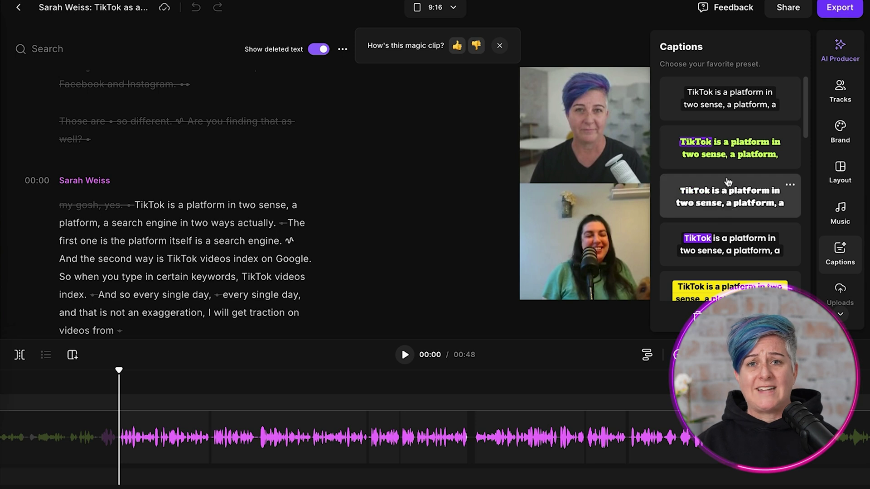
pyautogui.scroll(-5, 726, 172)
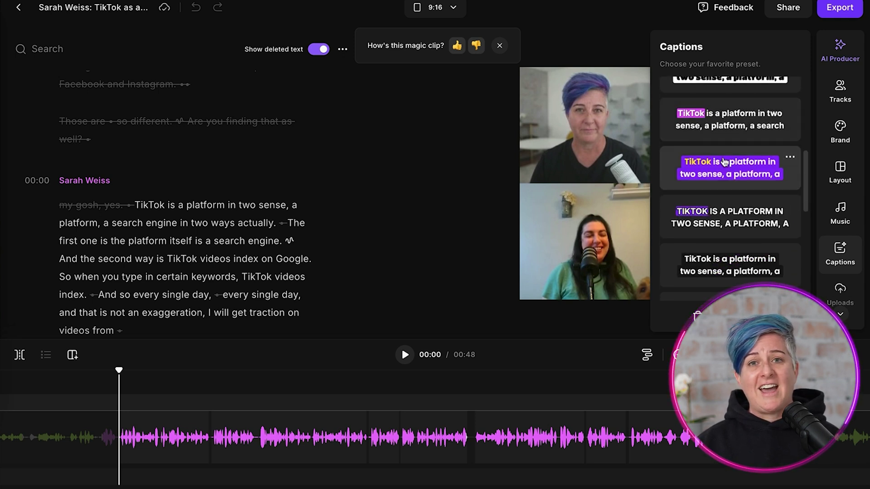
pyautogui.click(726, 218)
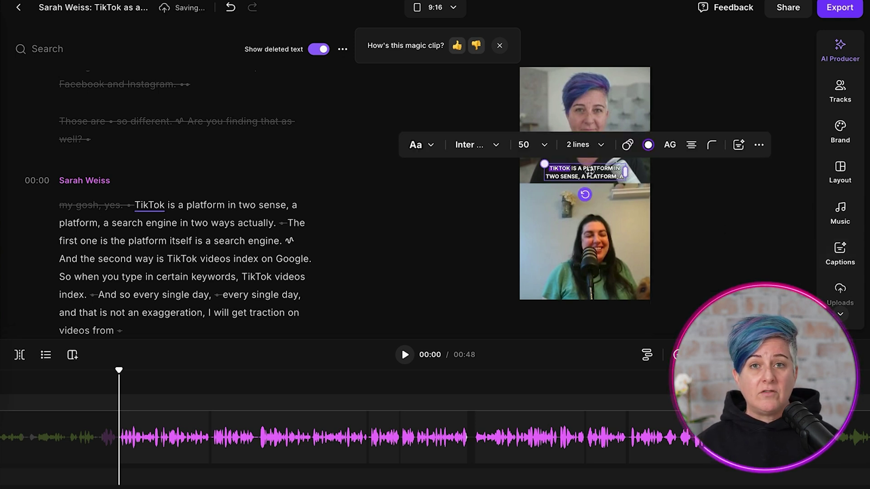
pyautogui.moveTo(589, 170)
pyautogui.mouseDown()
pyautogui.moveTo(584, 272)
pyautogui.moveTo(587, 180)
pyautogui.mouseUp()
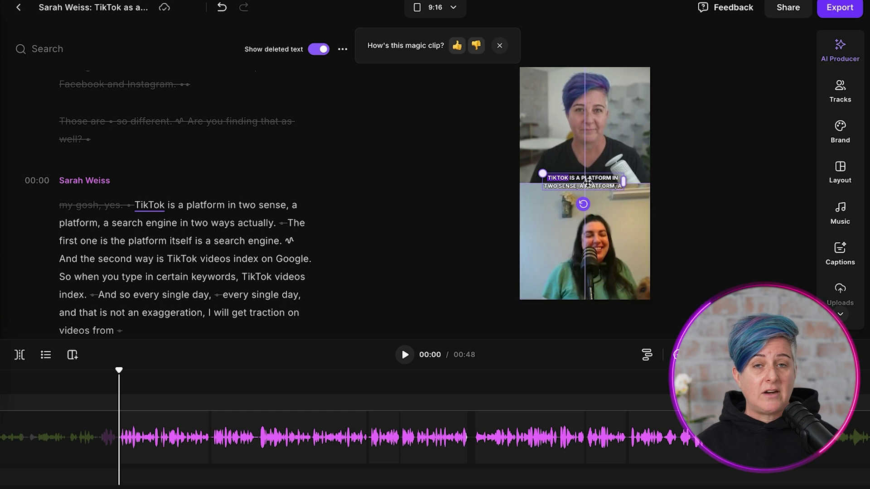
pyautogui.click(733, 154)
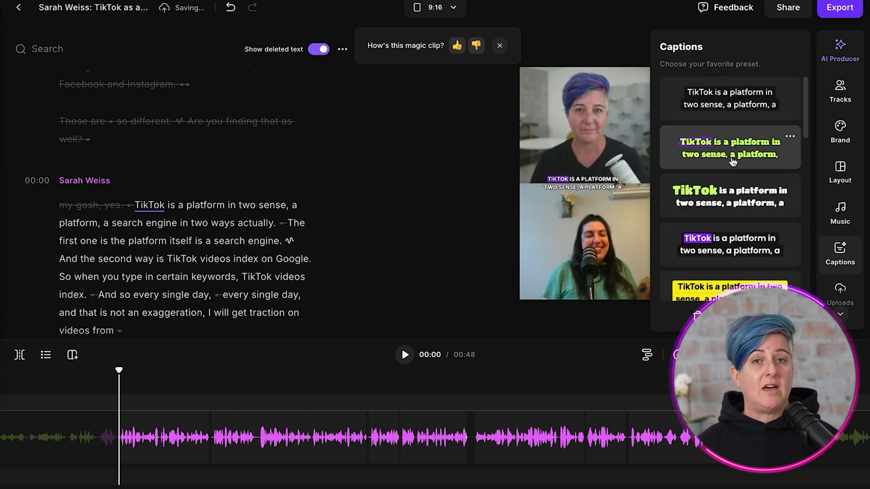
pyautogui.click(471, 227)
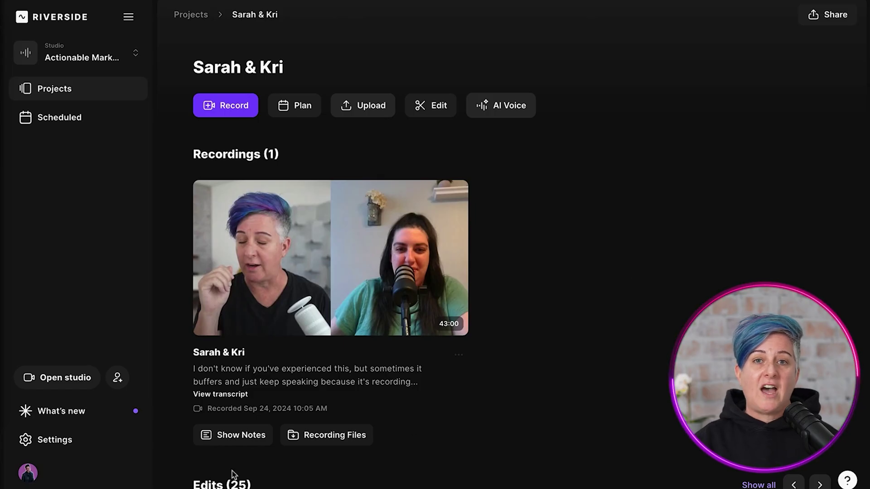
# Open the recording's Show Notes details and scroll down to its Keywords and four Ready recording files
pyautogui.click(225, 436)
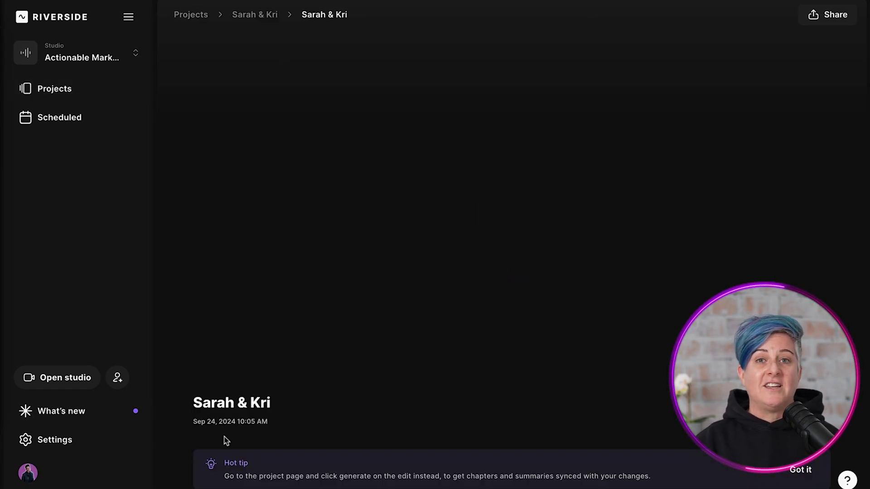
pyautogui.scroll(-8, 199, 319)
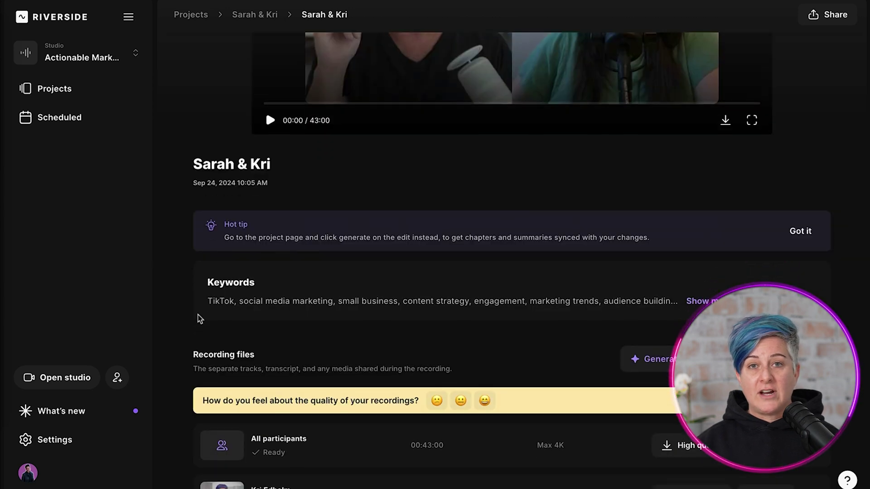
pyautogui.scroll(-1, 603, 170)
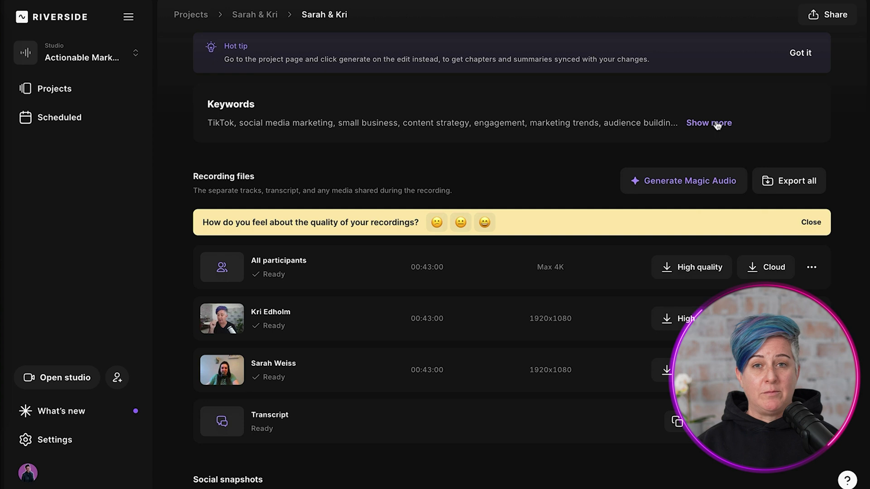
# Expand the show notes and scroll through summary, takeaways, titles, sound bites and the eleven chapters
pyautogui.click(718, 124)
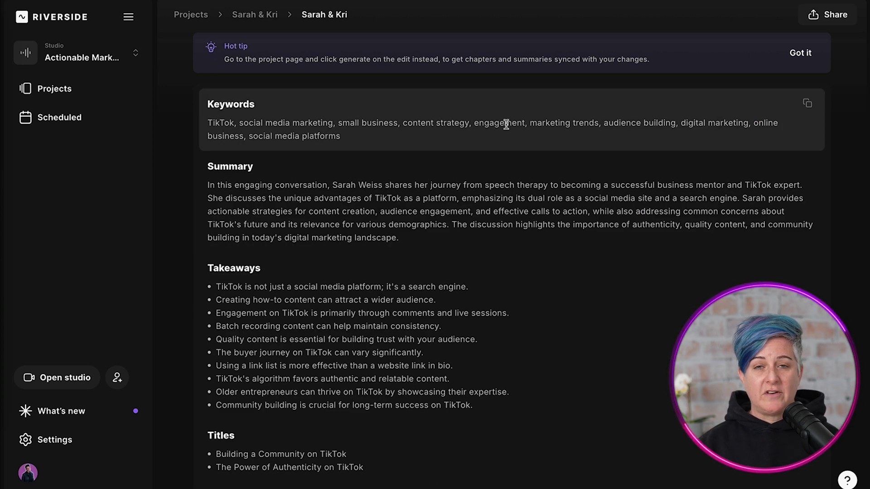
pyautogui.scroll(-3, 508, 207)
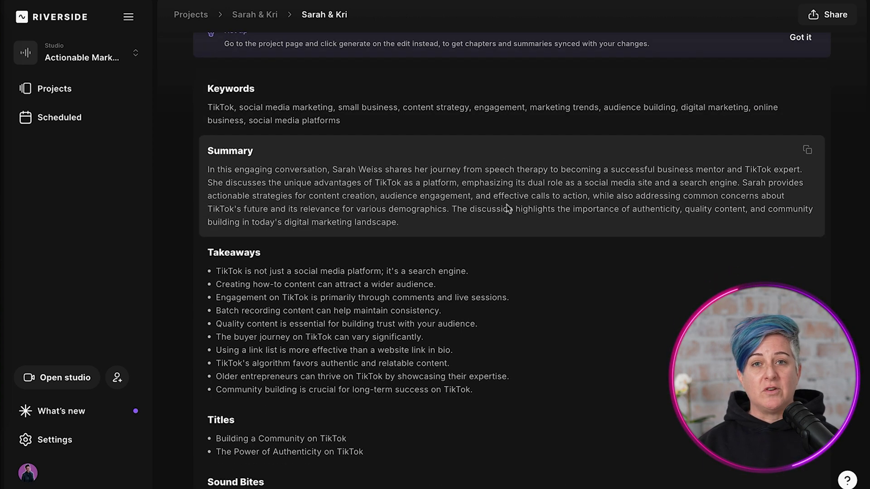
pyautogui.scroll(-2, 529, 279)
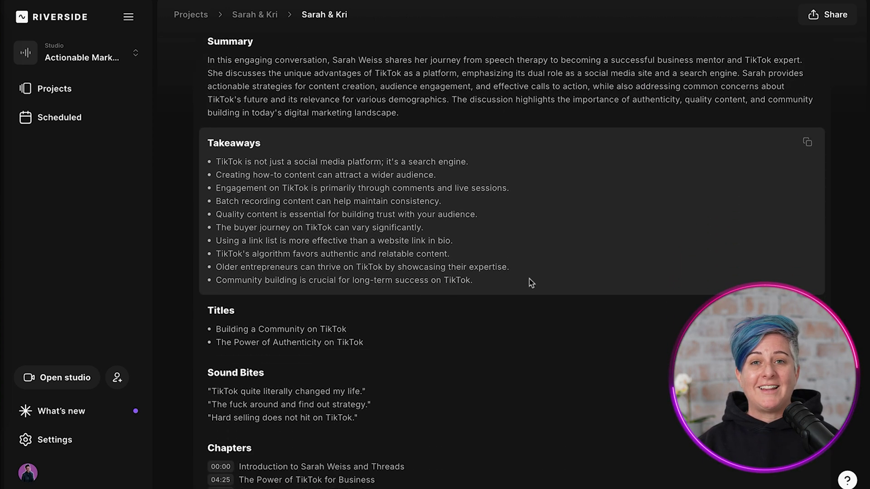
pyautogui.scroll(-2, 512, 294)
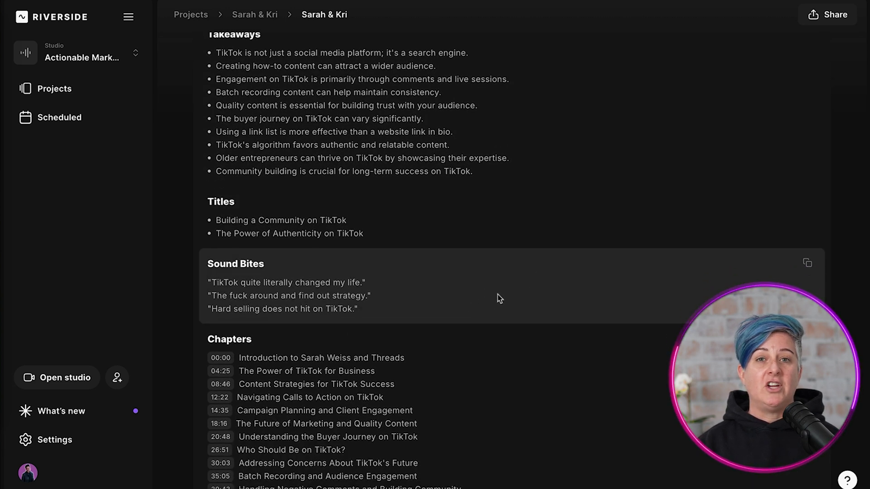
pyautogui.scroll(-2, 497, 295)
pyautogui.scroll(-4, 499, 260)
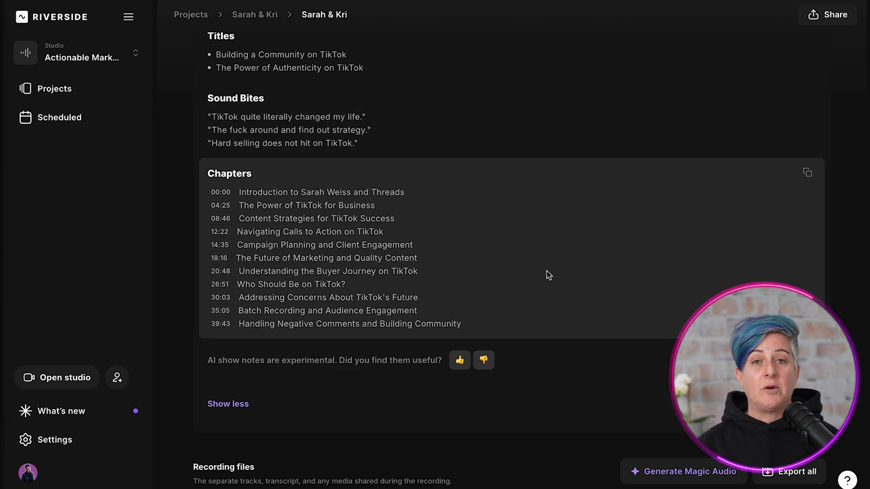